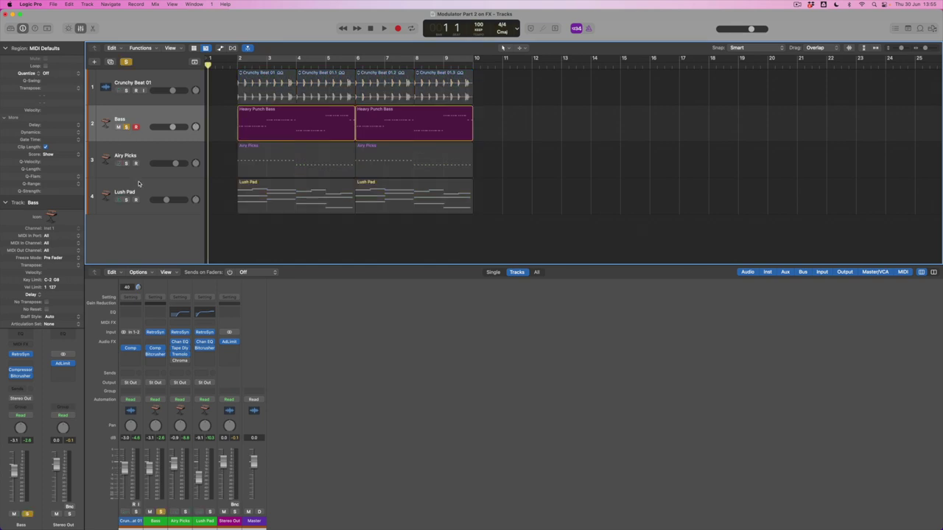
Open the Bitcrusher plug-in window on the soloed Bass channel strip
mouse_move(156, 347)
Open the Bass Bitcrusher and insert a Modulator MIDI effect on the Bass strip
click(155, 355)
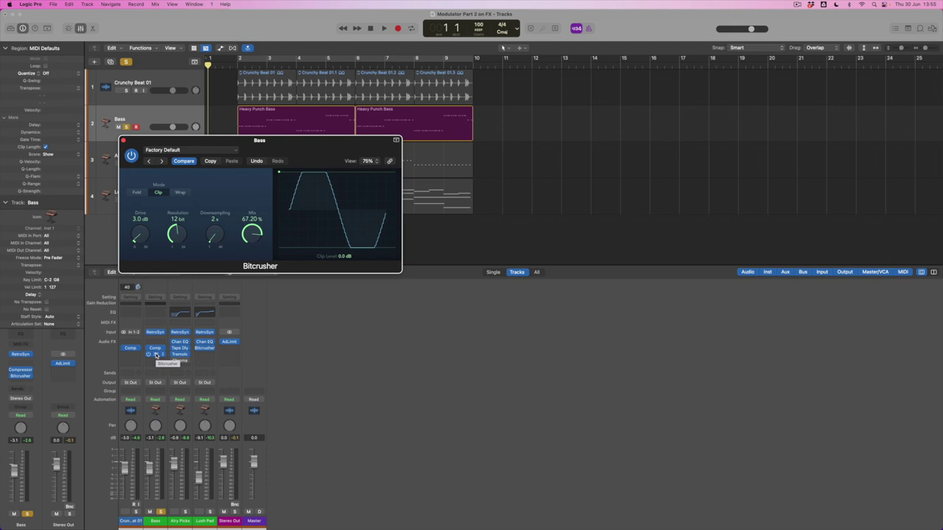
click(160, 322)
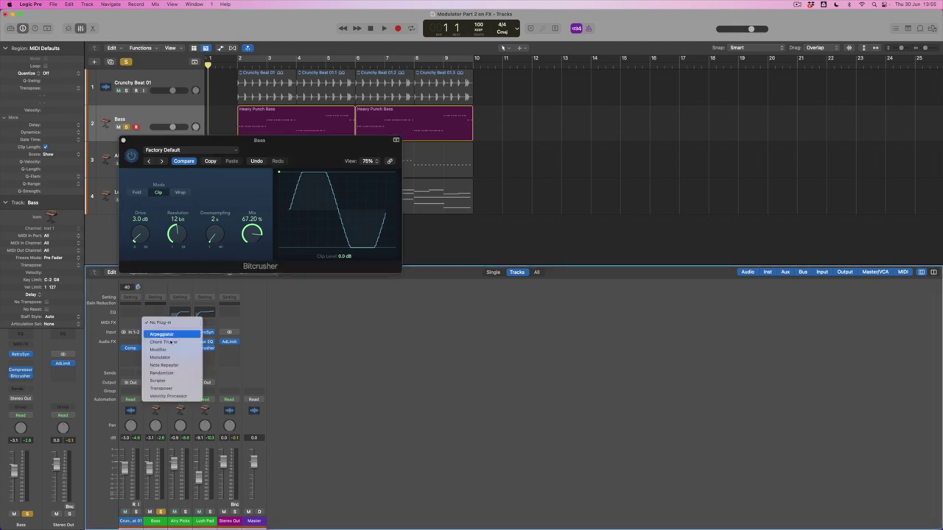
click(176, 357)
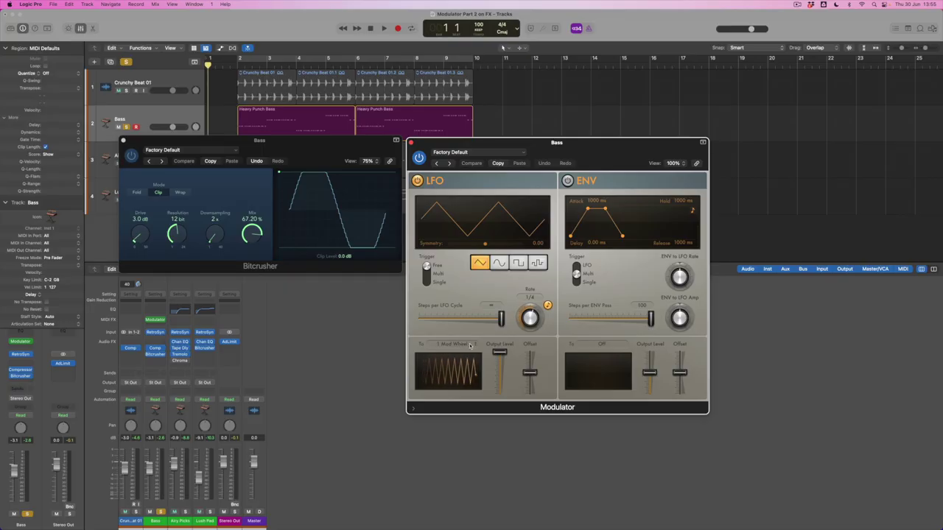
Retarget the Bass Modulator LFO to Bitcrusher Downsampling using Learn Plug-in Parameter, with a sine shape
click(469, 346)
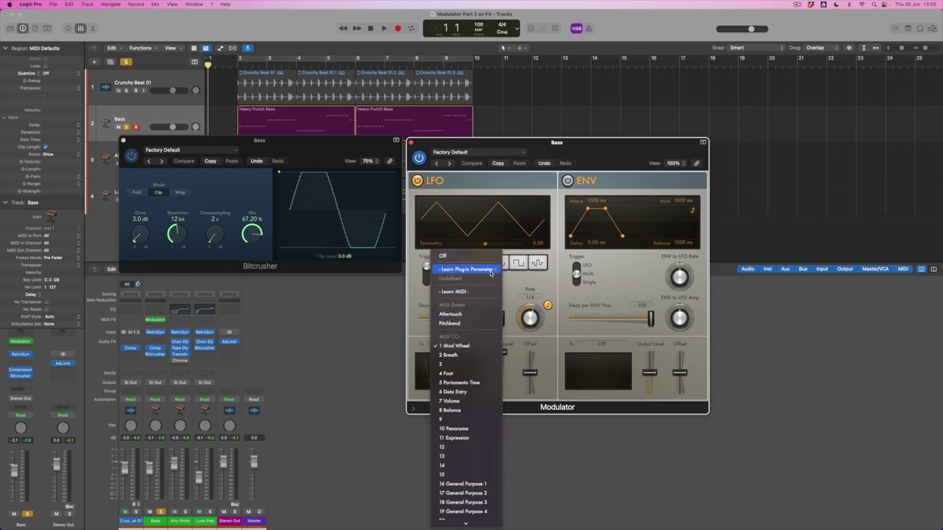
click(520, 285)
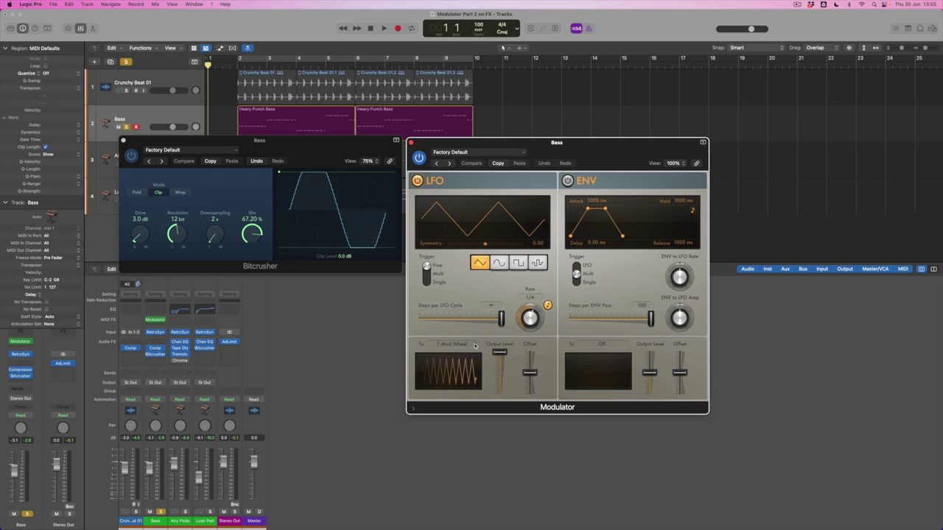
click(474, 346)
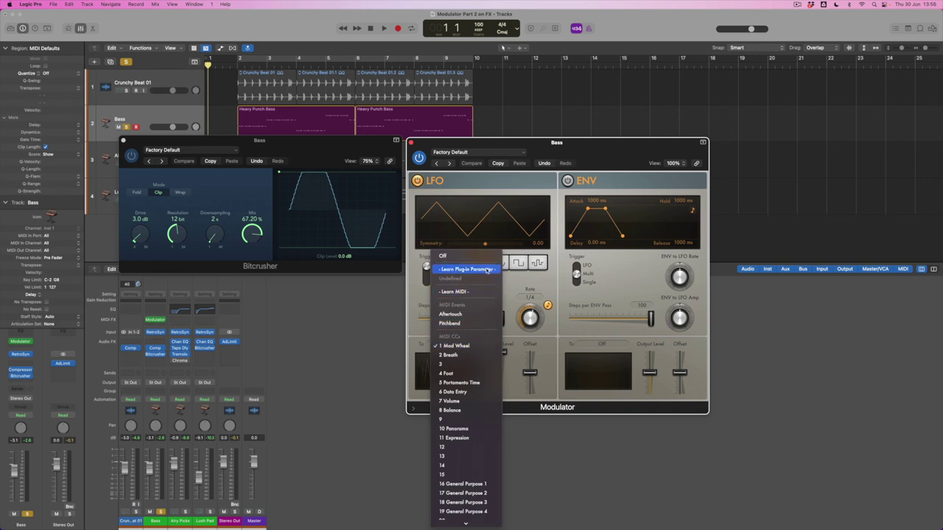
click(487, 269)
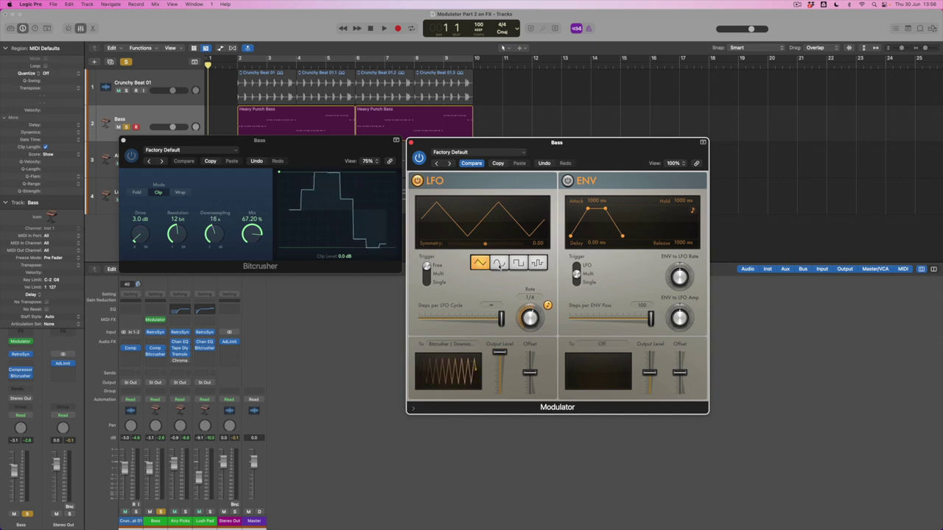
click(499, 264)
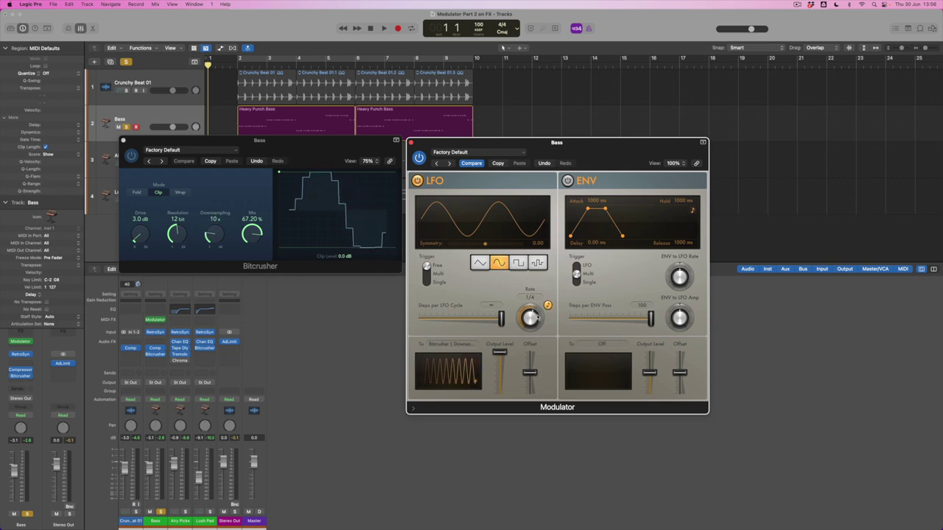
Slow the LFO rate to 4 bars and set the playback start point on the ruler
drag(533, 316, 533, 331)
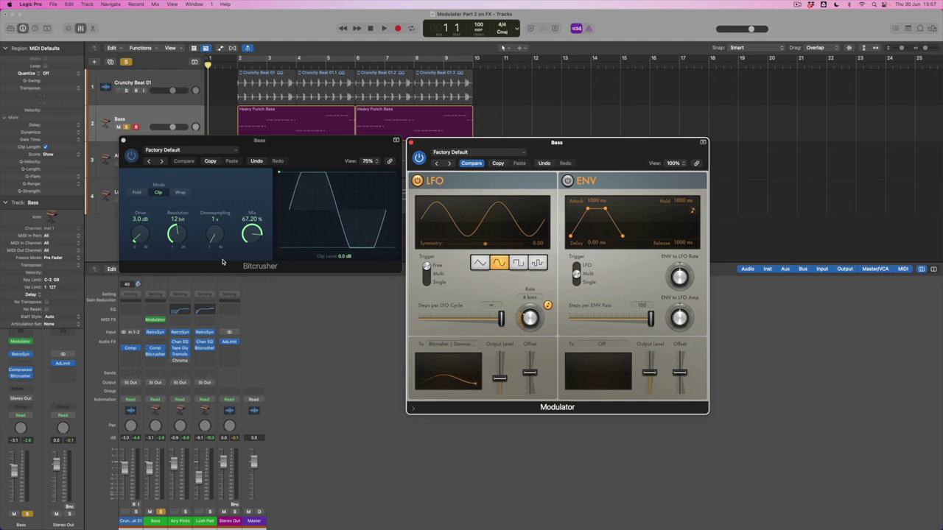
click(233, 67)
Play and stop the Bass to hear the downsampling sweep, then set the LFO rate to 3 bars
key(space)
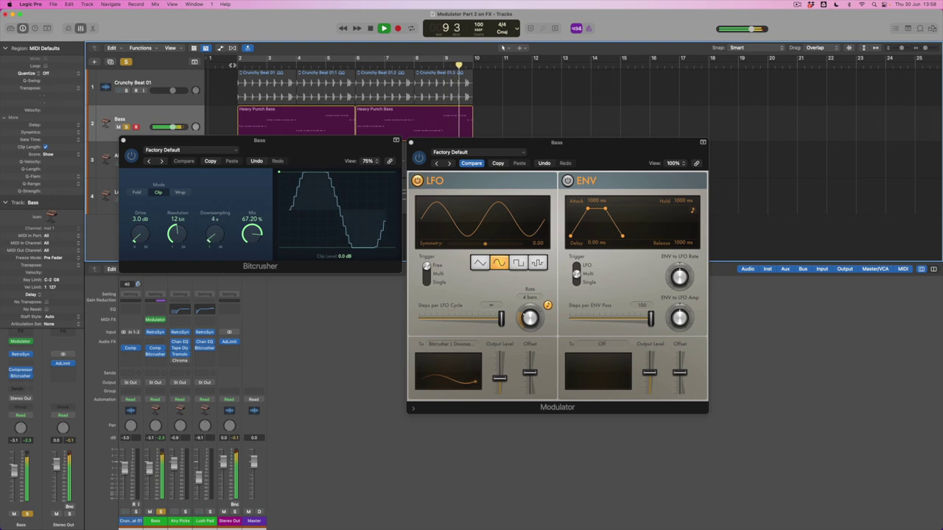
key(space)
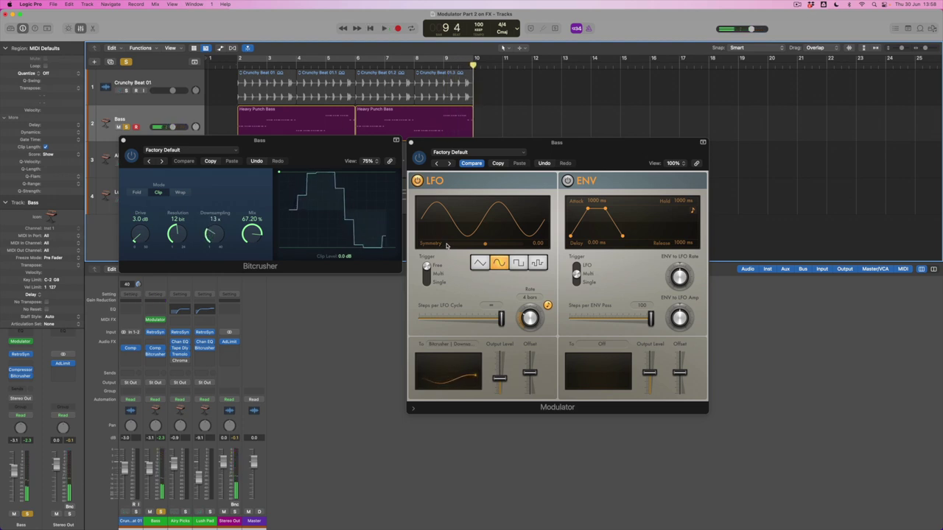
drag(529, 317, 530, 324)
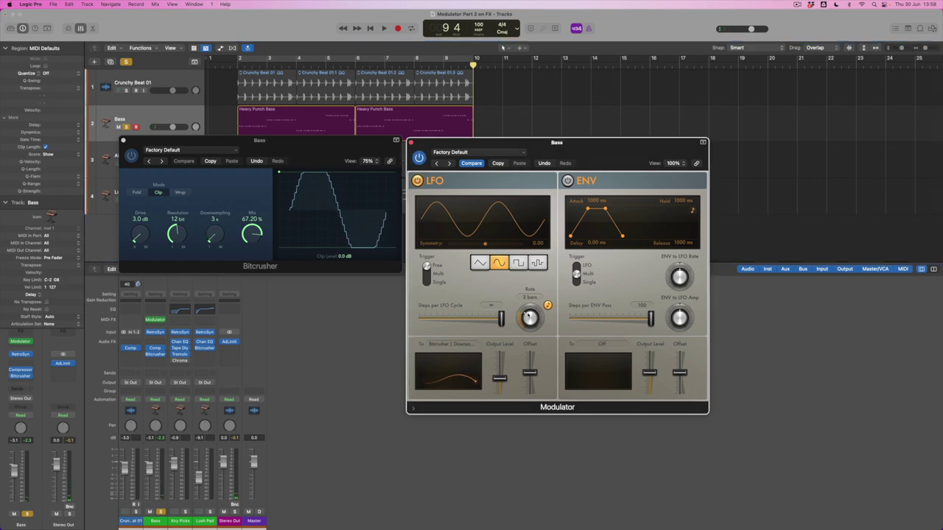
Switch the LFO to triangle, unsolo Bass, play the full mix, and lower the Bitcrusher Mix to 13%
click(480, 264)
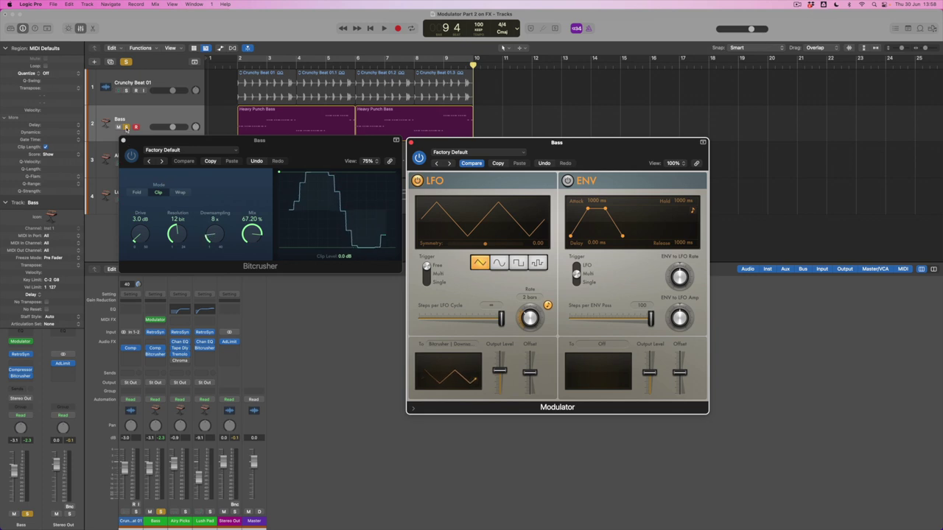
click(126, 127)
key(space)
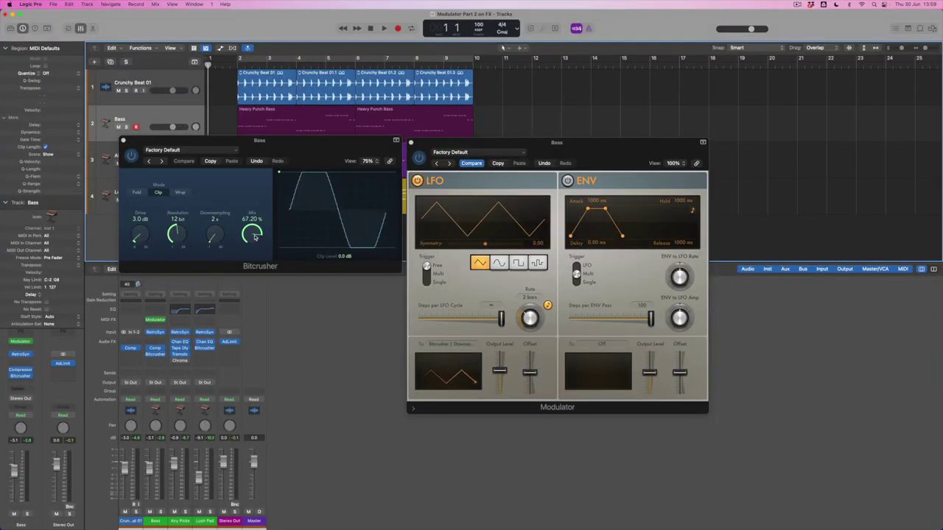
drag(254, 236, 251, 234)
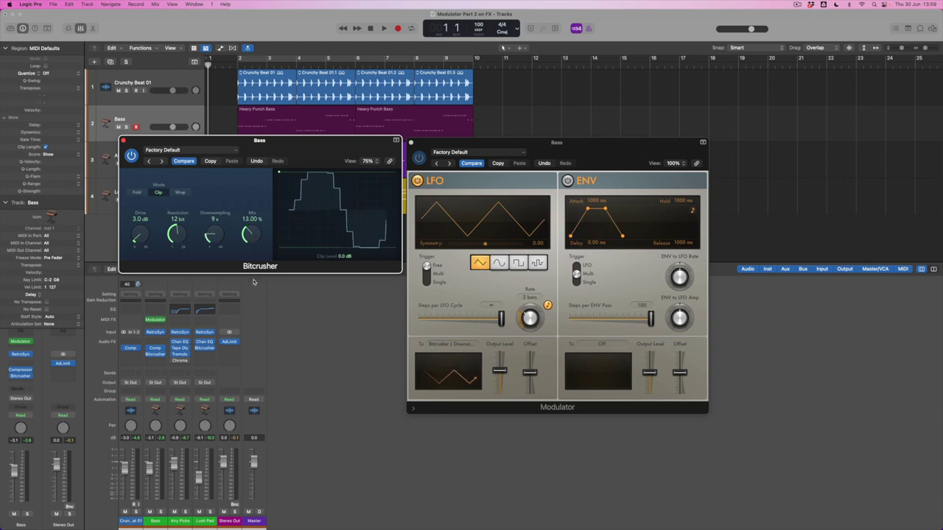
Move the playhead near the song start and play to audition the lowered Bitcrusher mix
click(226, 68)
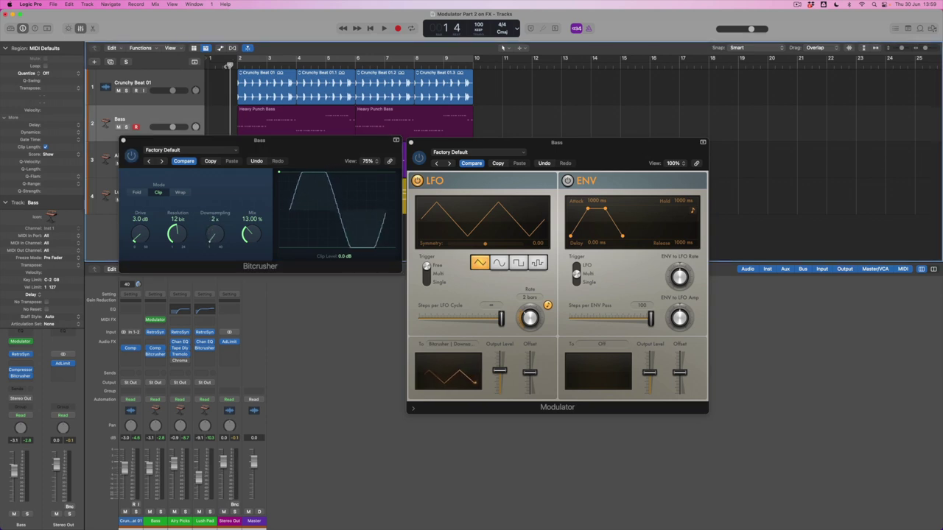
key(space)
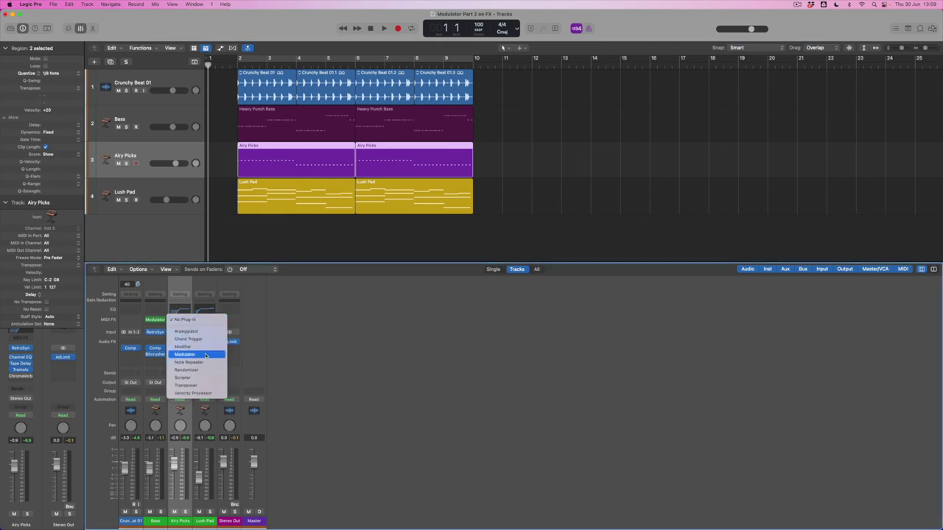
Insert a Modulator on Airy Picks, solo it, open its Retro Synth, and play then stop
click(205, 355)
click(126, 164)
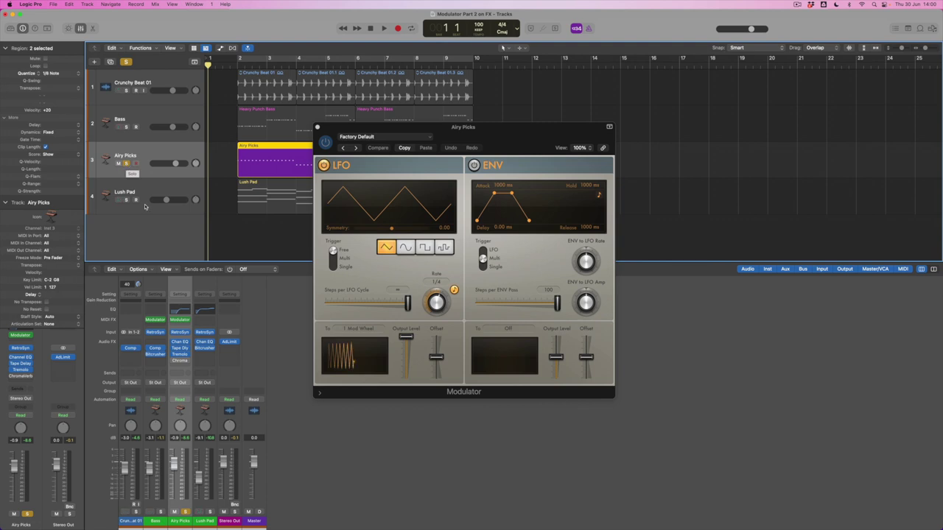
click(181, 333)
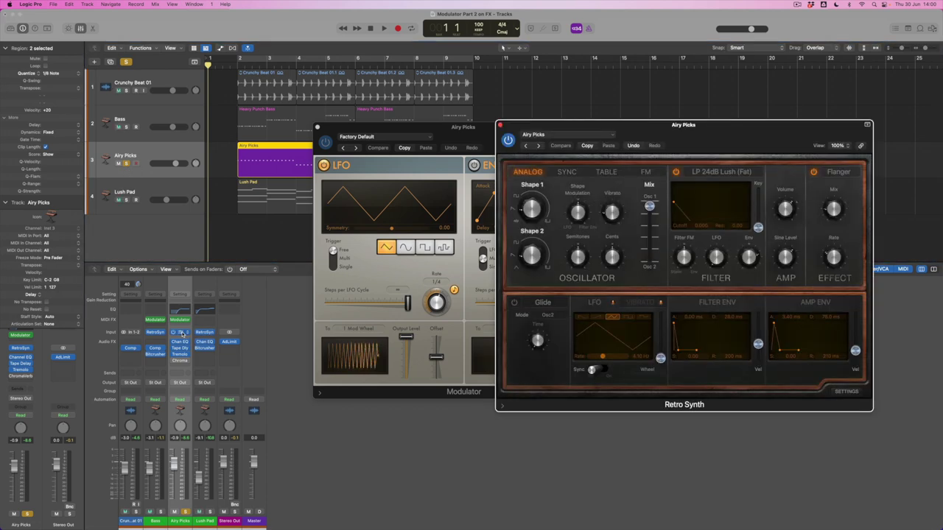
key(space)
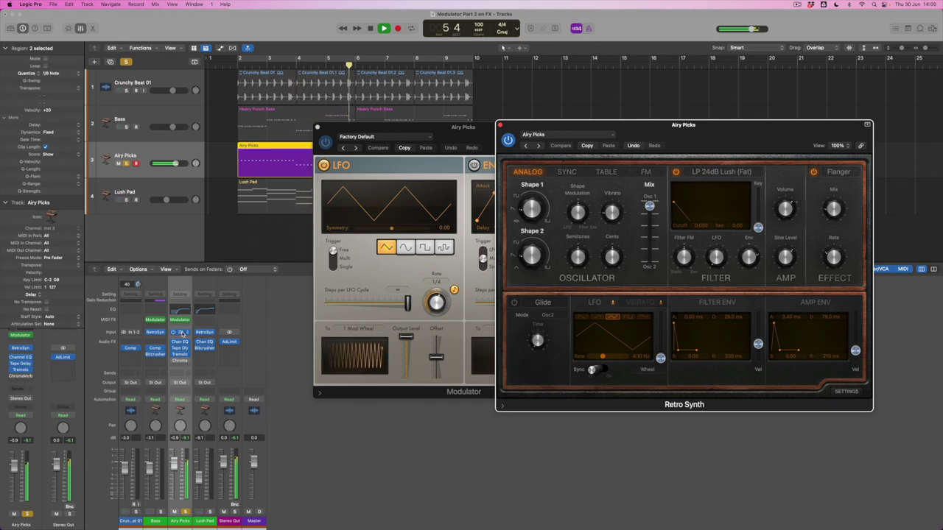
key(space)
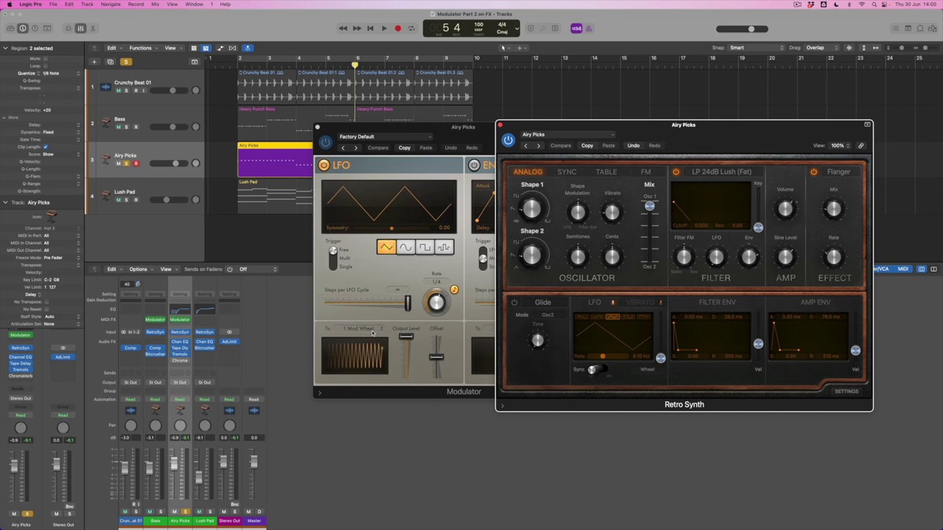
click(844, 391)
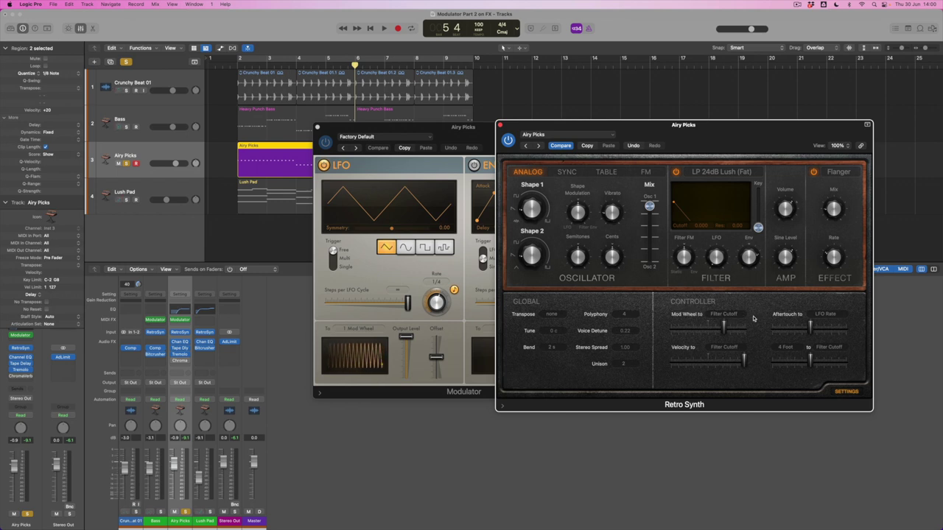
click(853, 392)
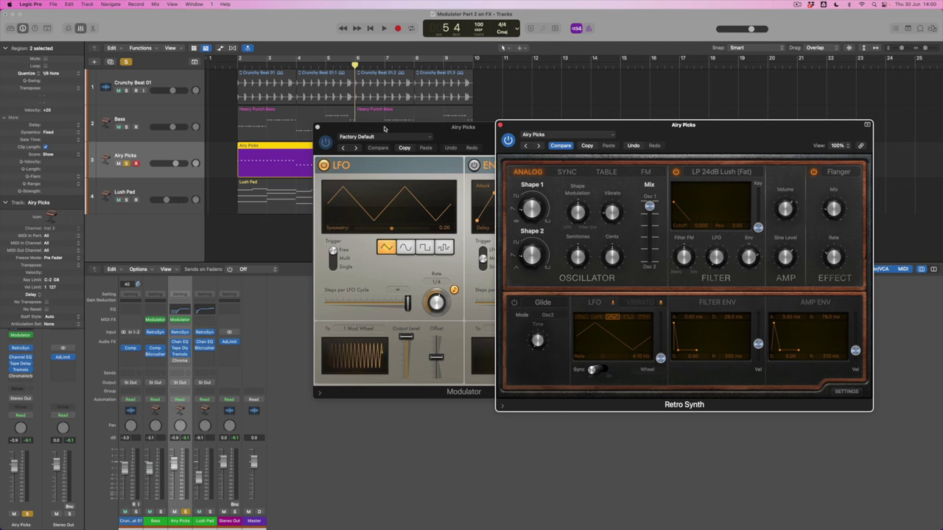
click(374, 330)
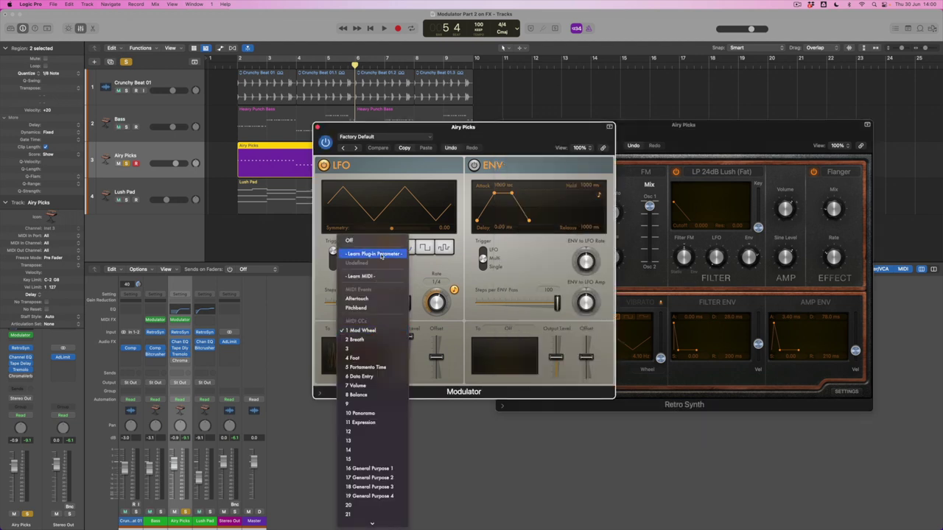
Assign the Airy Picks LFO to Retro Synth's Amp Env decay and slow its rate to 1 bar
click(381, 256)
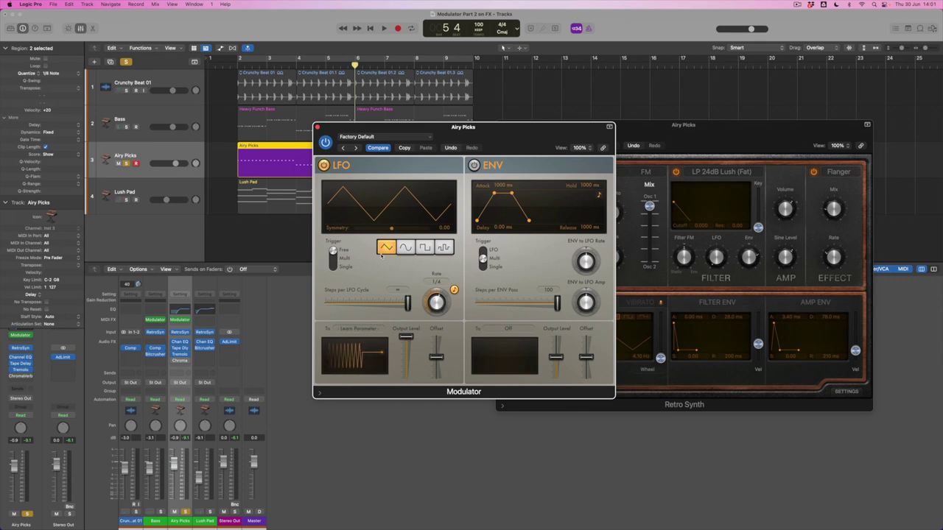
drag(826, 318, 826, 314)
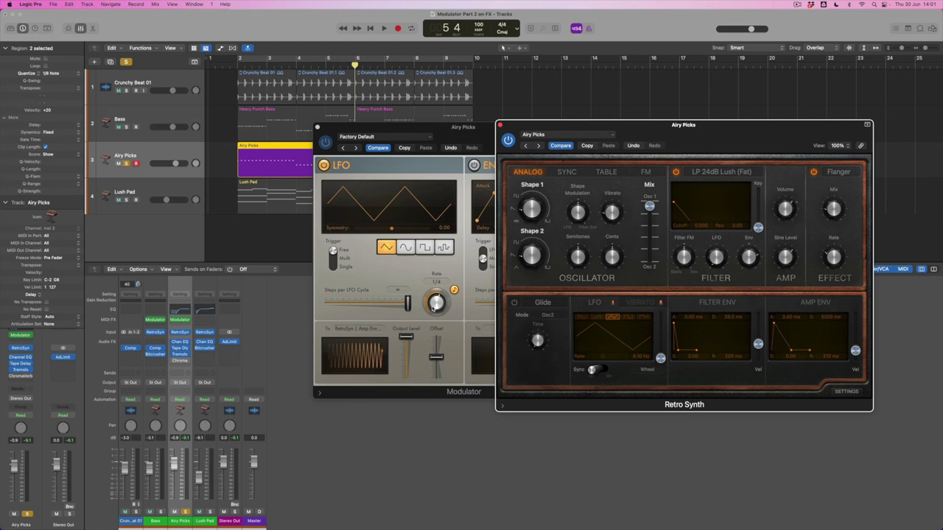
drag(432, 306, 435, 315)
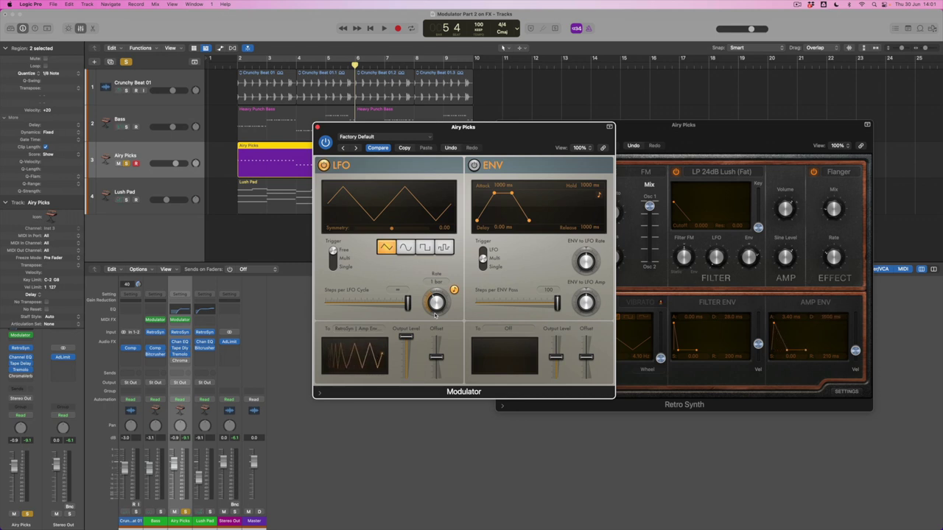
Play Airy Picks to hear the LFO sweep the amp decay between about 900 and 6000 ms, then stop
key(space)
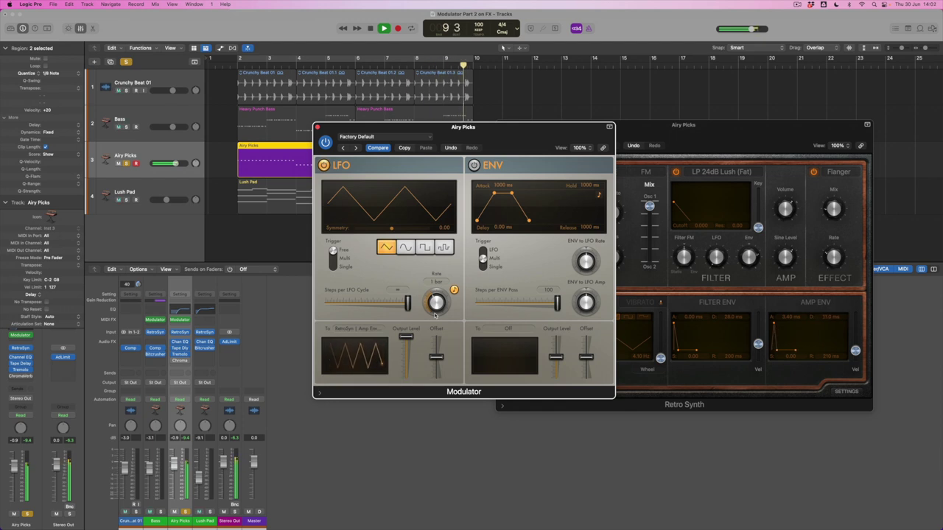
key(space)
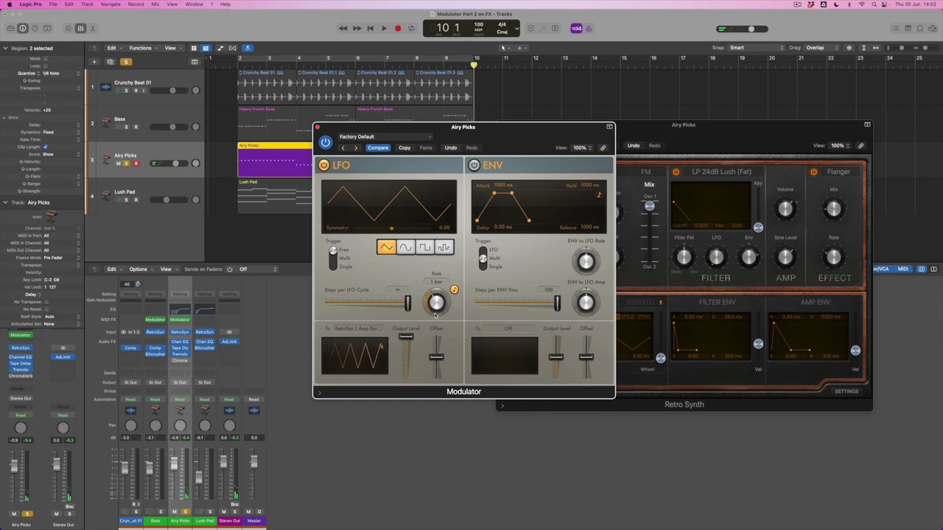
Set the Airy Picks LFO to a random waveform at 1/8 rate with 0.22 smoothing, then audition it
click(443, 248)
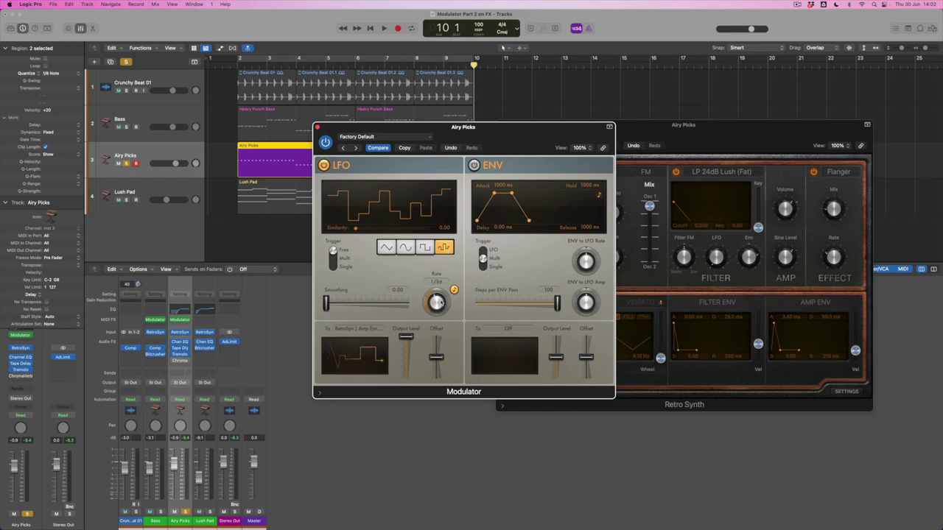
drag(436, 302, 442, 289)
drag(326, 302, 343, 302)
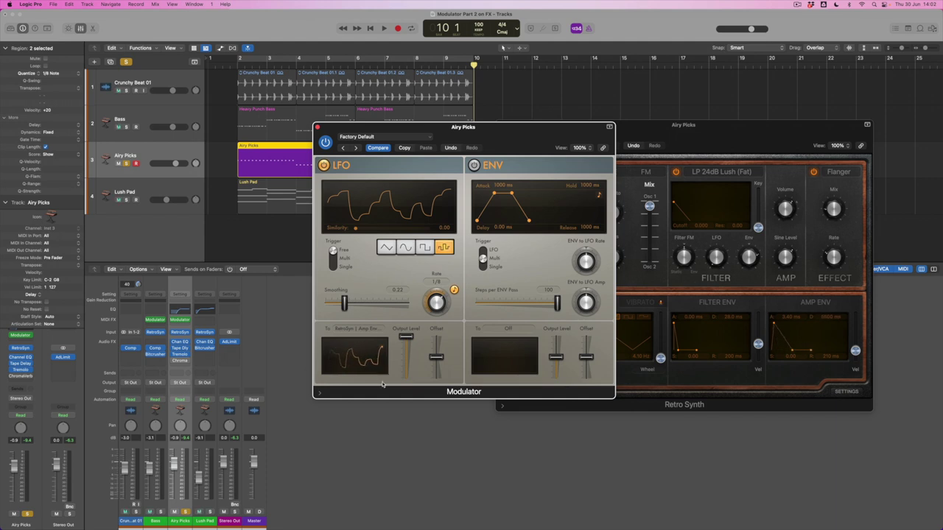
key(space)
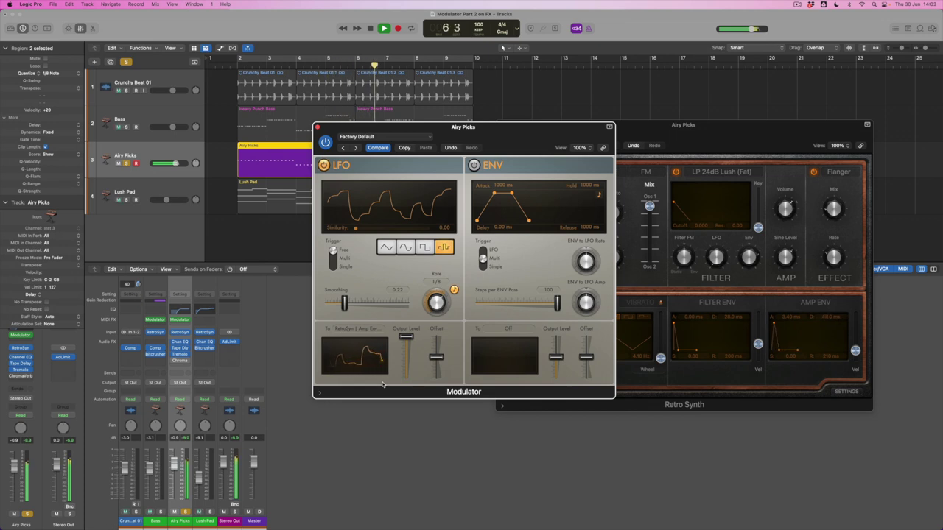
key(space)
Lower the LFO output level to about 61% while auditioning, then stop and return to the start
key(Return)
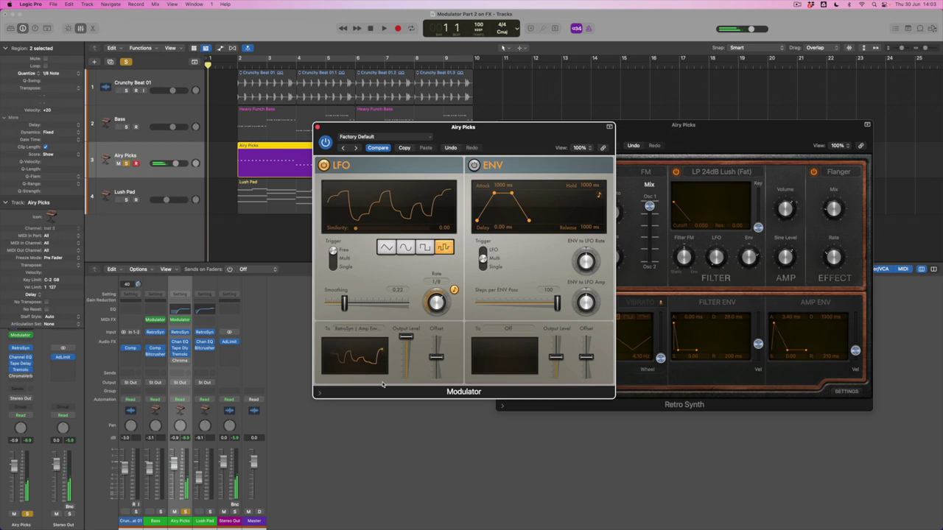
mouse_move(404, 345)
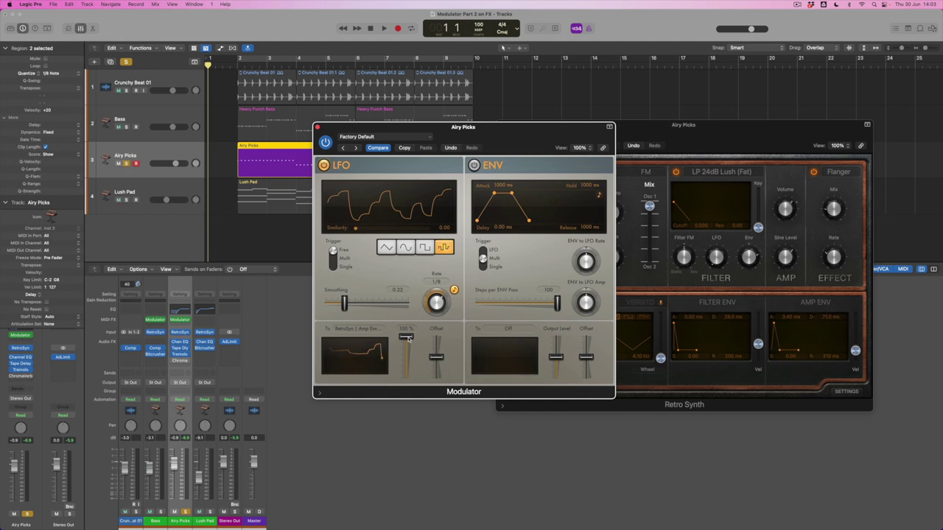
drag(408, 338, 407, 356)
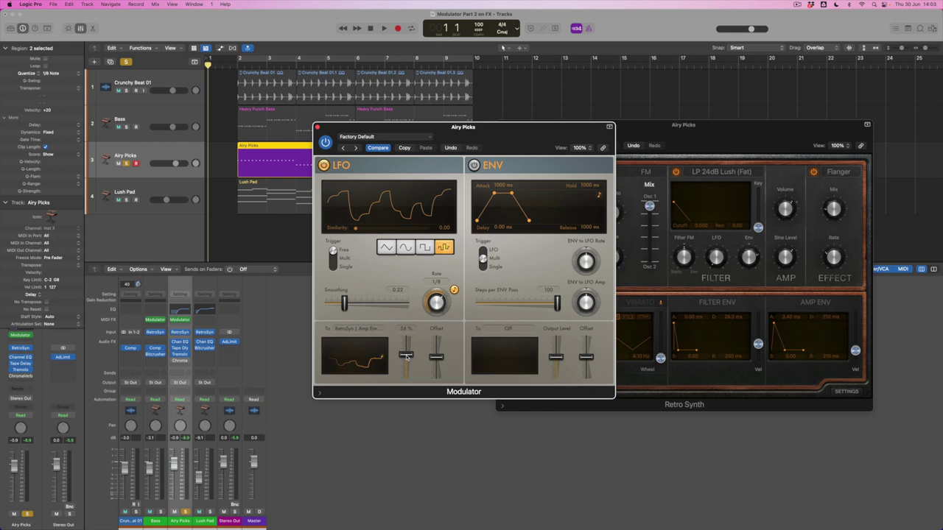
key(space)
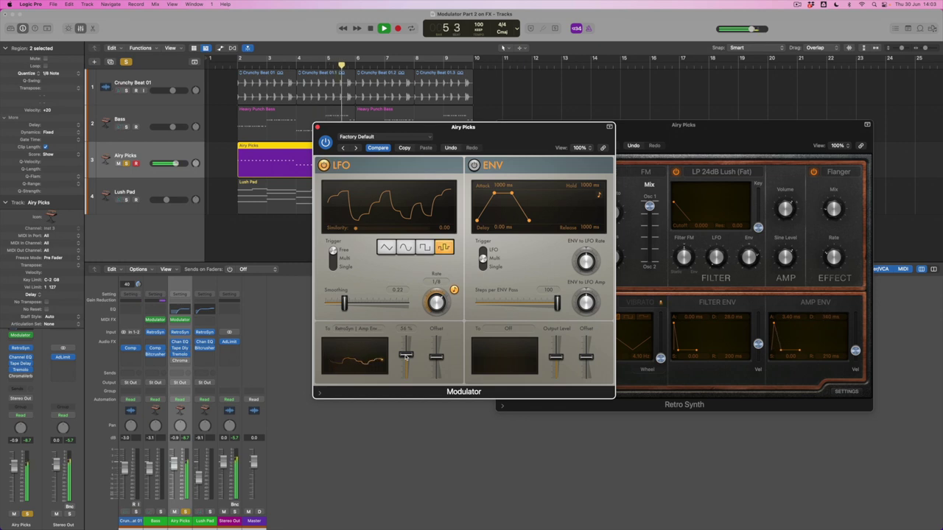
drag(405, 356, 405, 354)
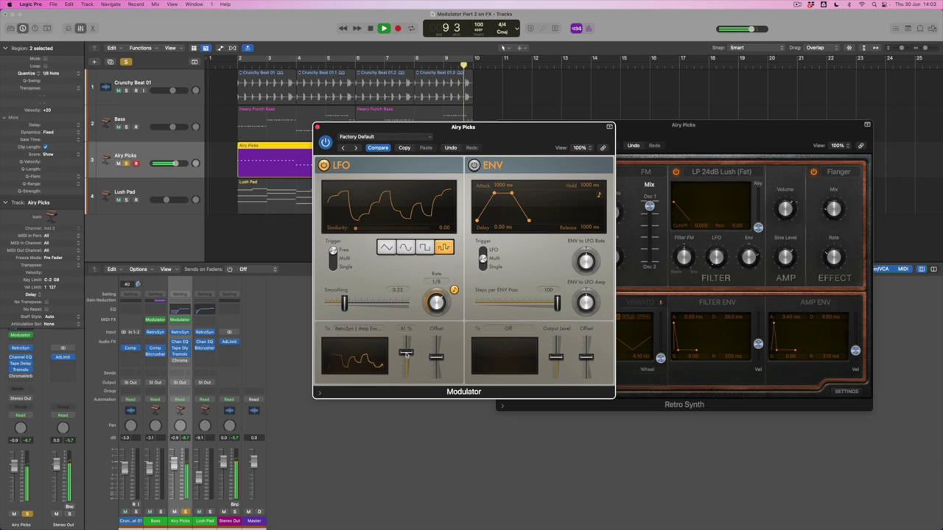
key(space)
key(Return)
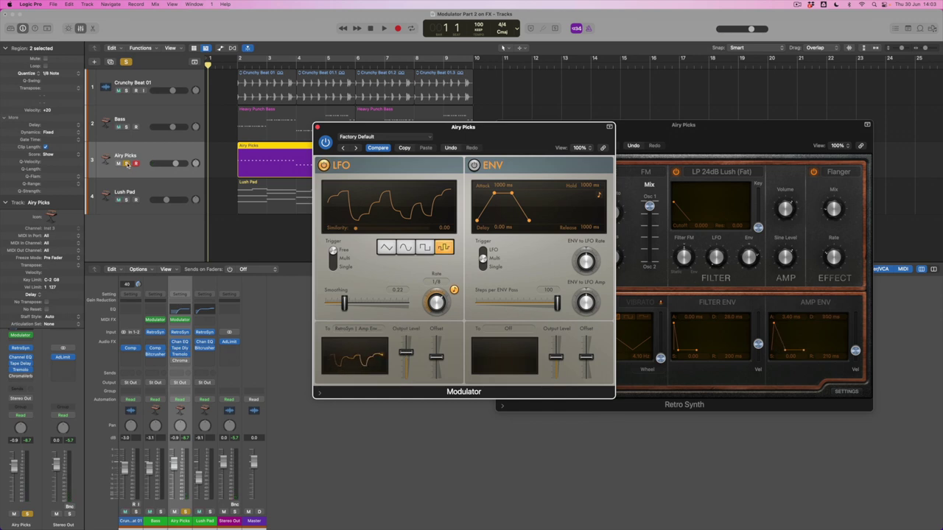
Start playing the full arrangement from bar 1 beat 3 to hear Airy Picks in the mix
click(228, 93)
click(224, 65)
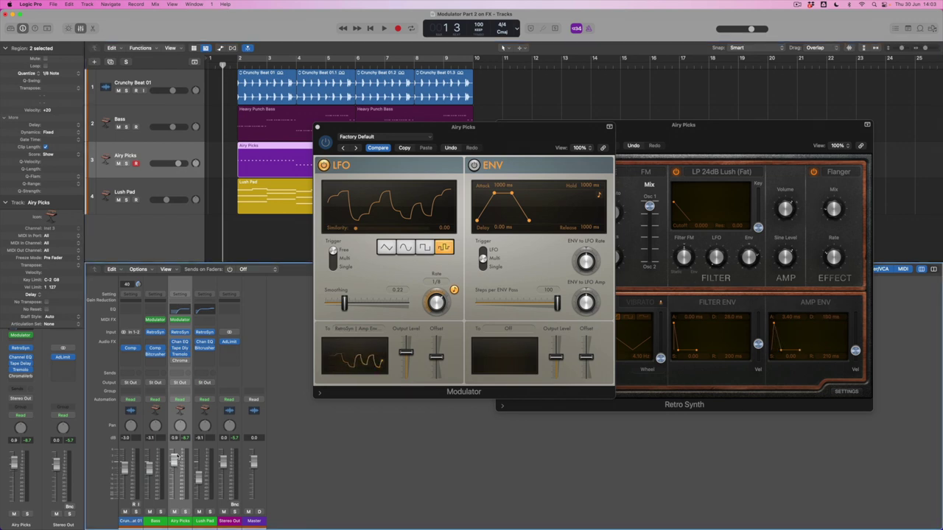
key(space)
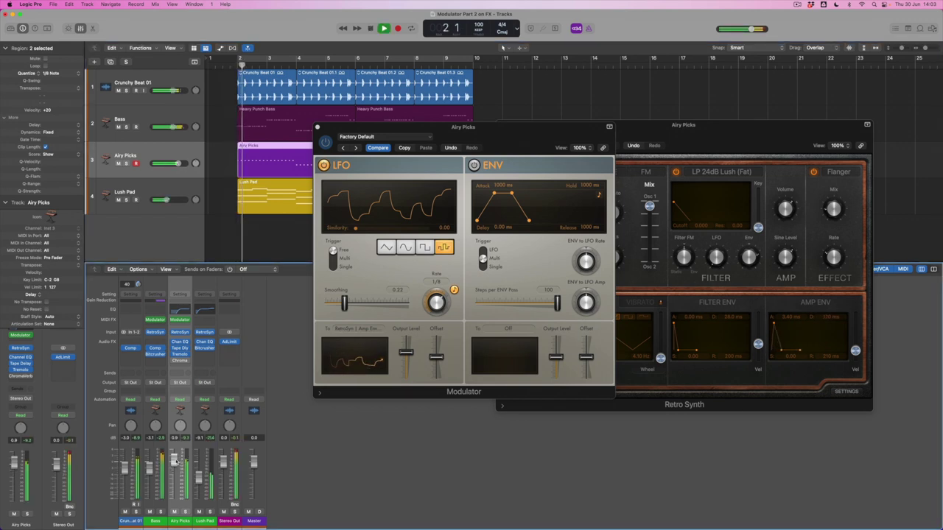